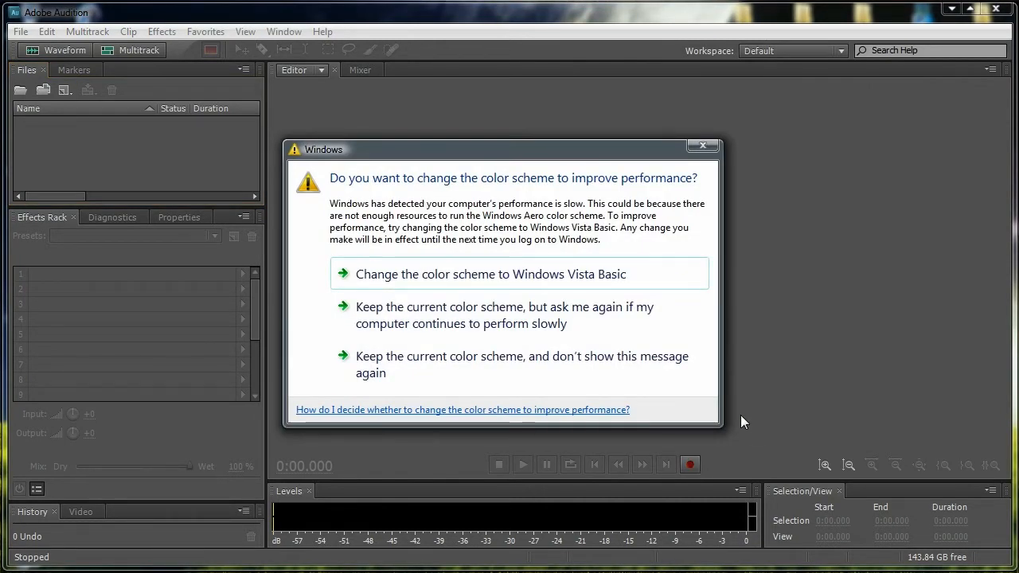
# - Dismiss the Windows color scheme prompt and record about 10 seconds of audio into a new mono, 44100 Hz, 32-bit float file
pyautogui.click(703, 144)
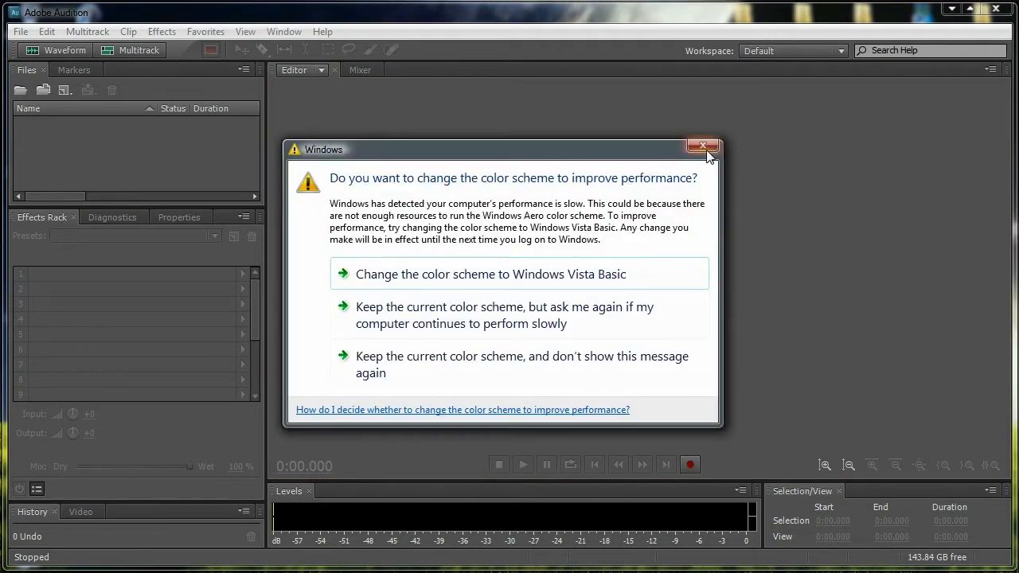
pyautogui.click(706, 150)
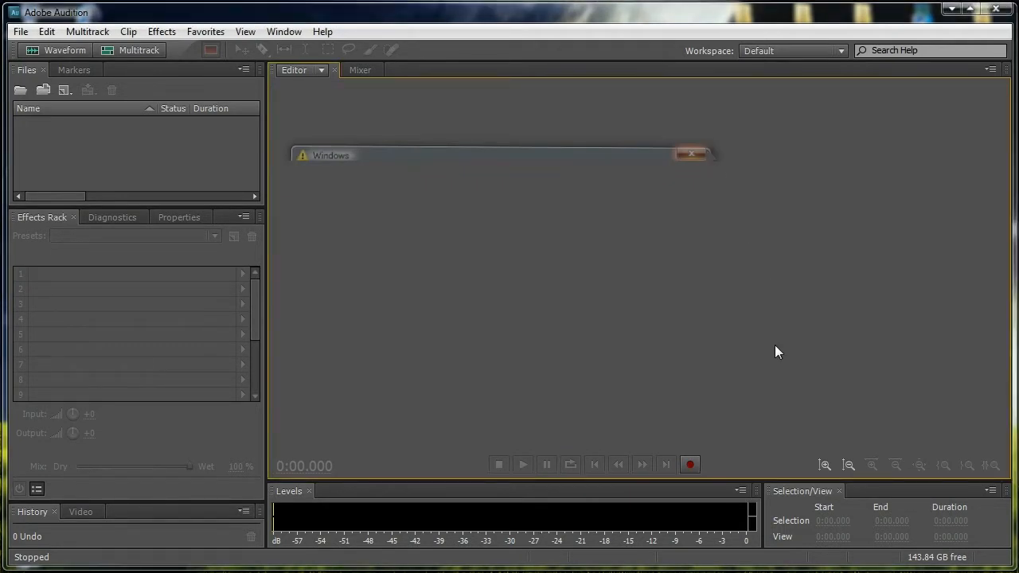
pyautogui.click(689, 465)
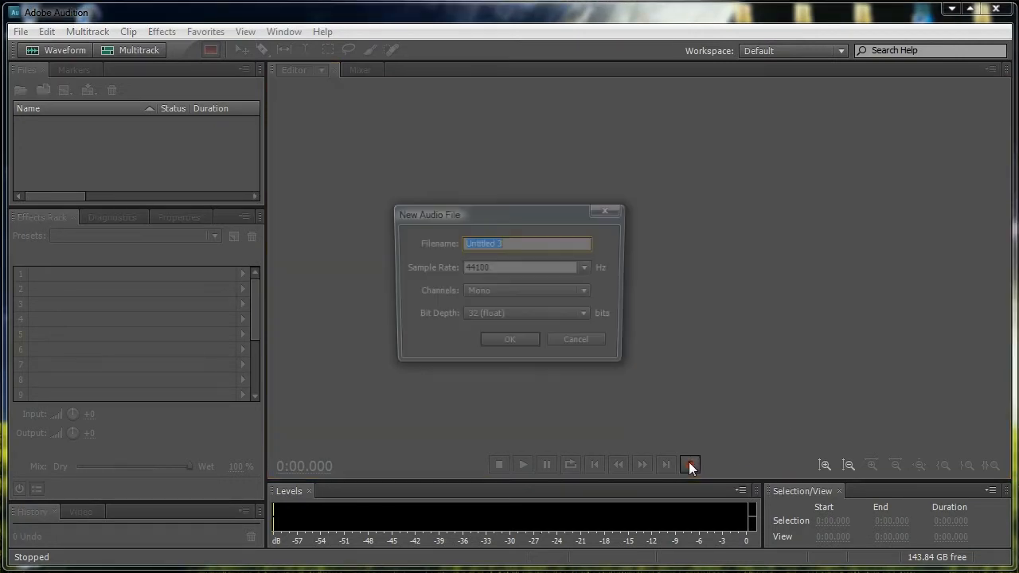
pyautogui.click(515, 346)
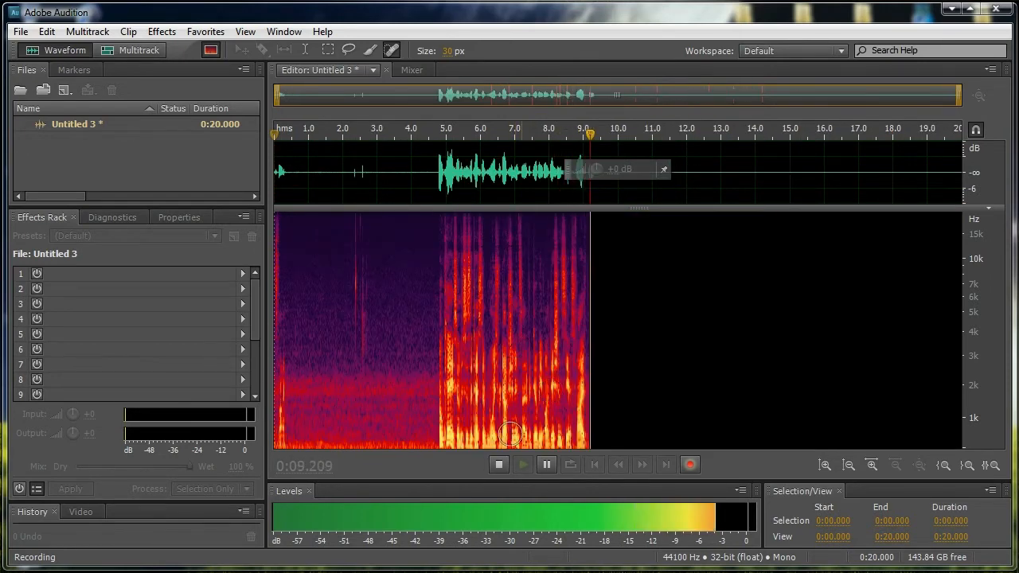
pyautogui.click(499, 464)
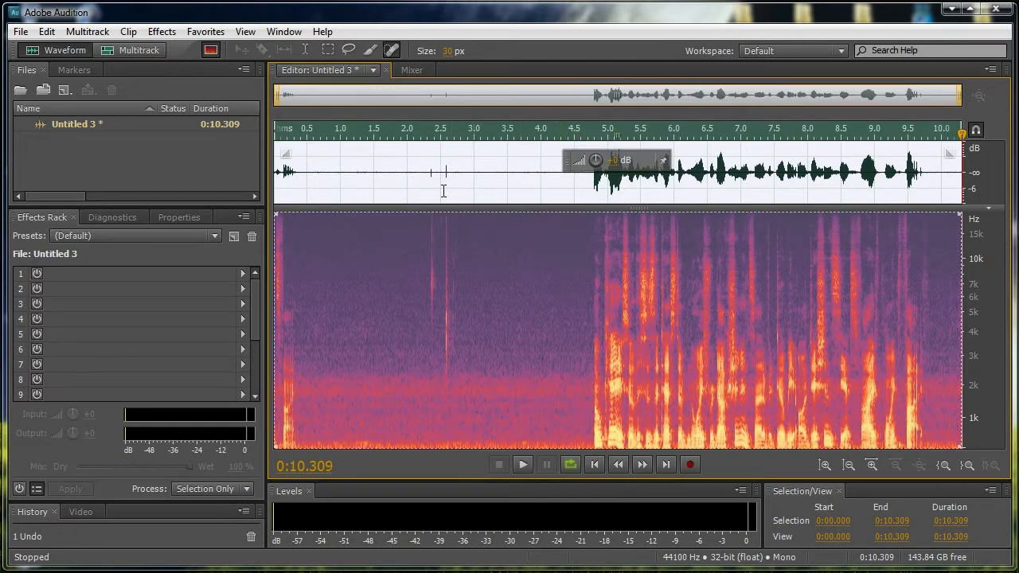
# - Hide the spectral frequency display and play back the quiet section before the speech, starting at 0:00.704
pyautogui.click(500, 171)
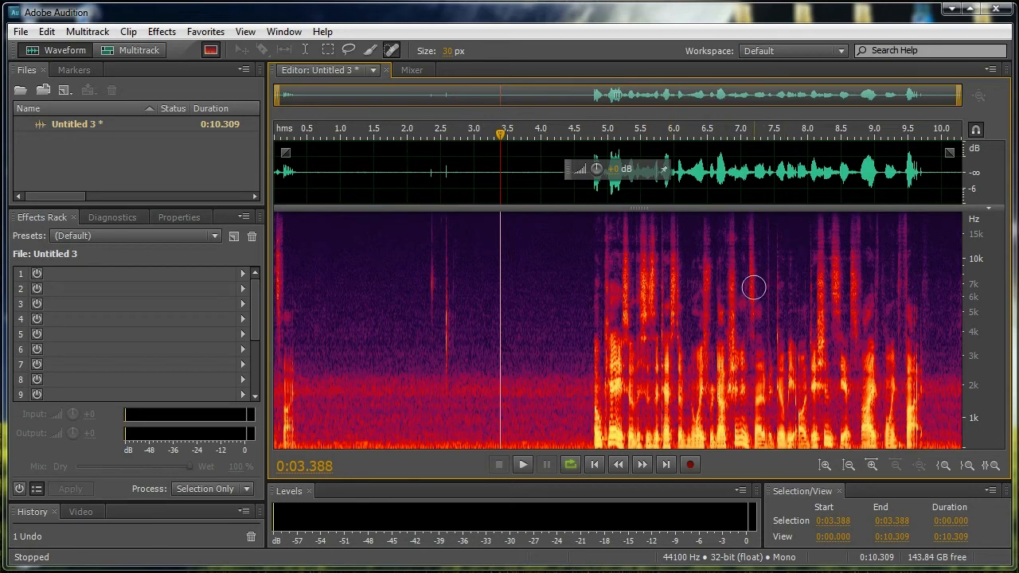
pyautogui.click(210, 50)
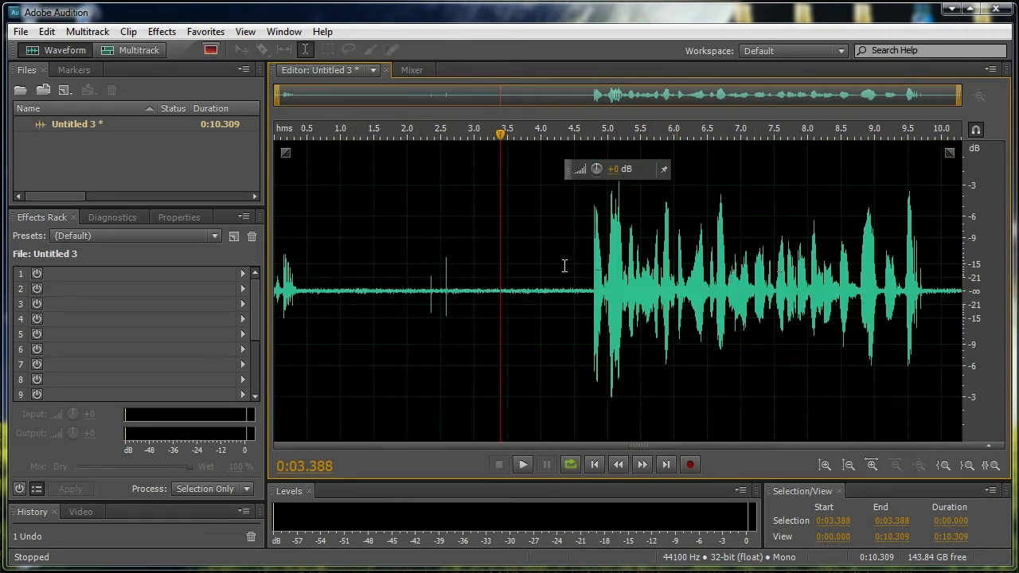
pyautogui.click(322, 275)
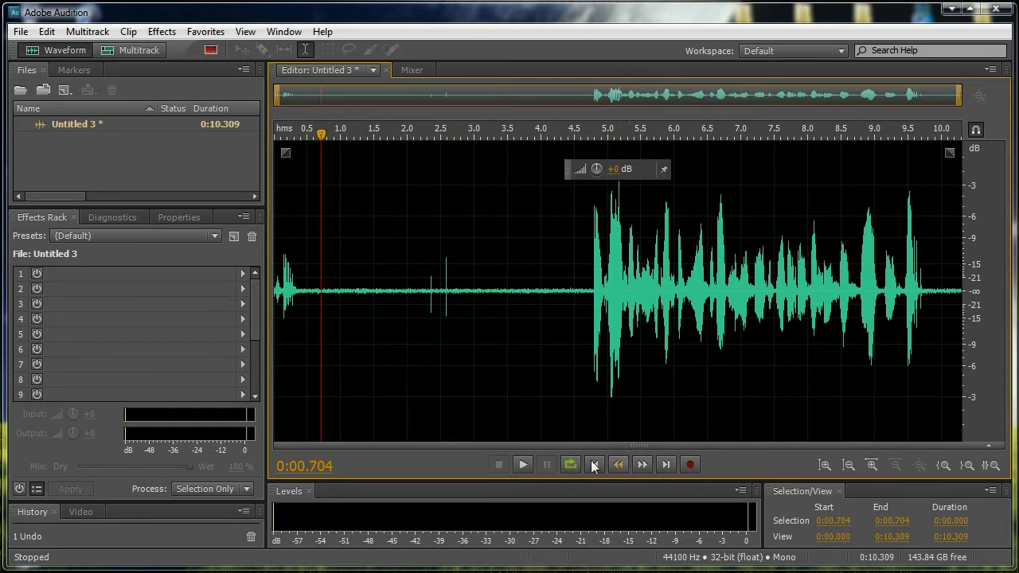
pyautogui.click(525, 464)
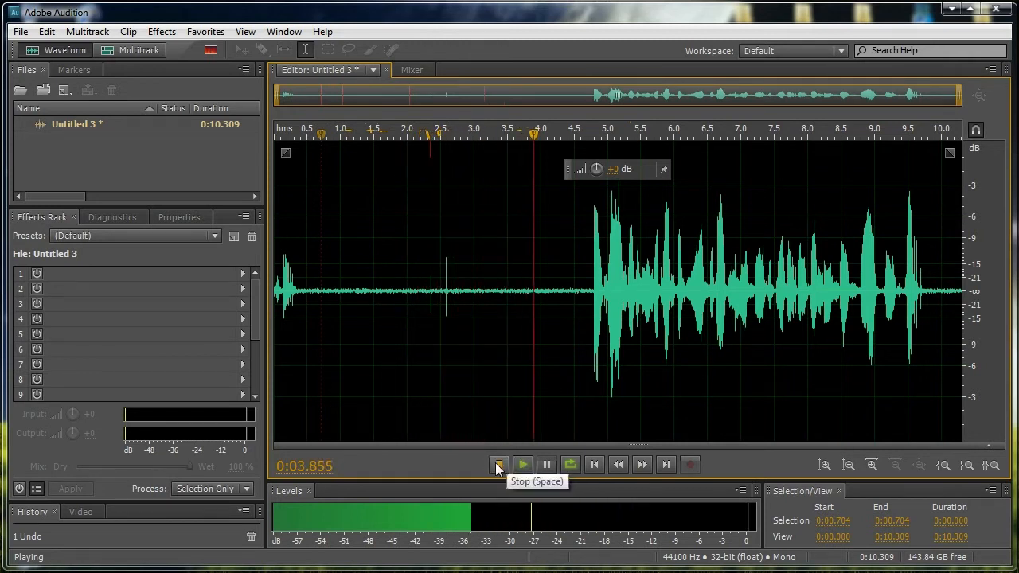
pyautogui.click(498, 465)
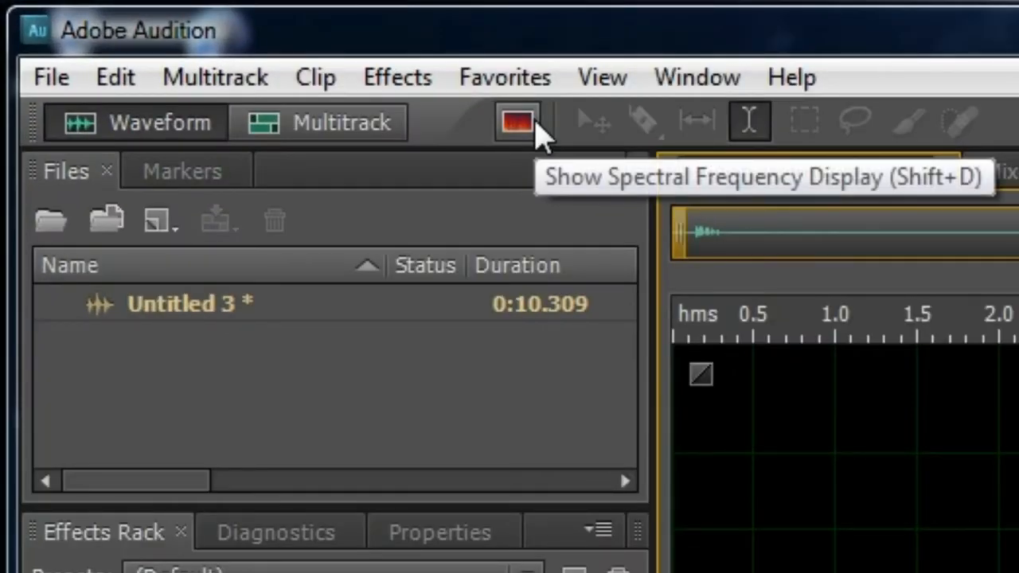
# - Show the spectral frequency display and capture a noise print from the quiet section between 0:02.828 and 0:04.500
pyautogui.click(525, 123)
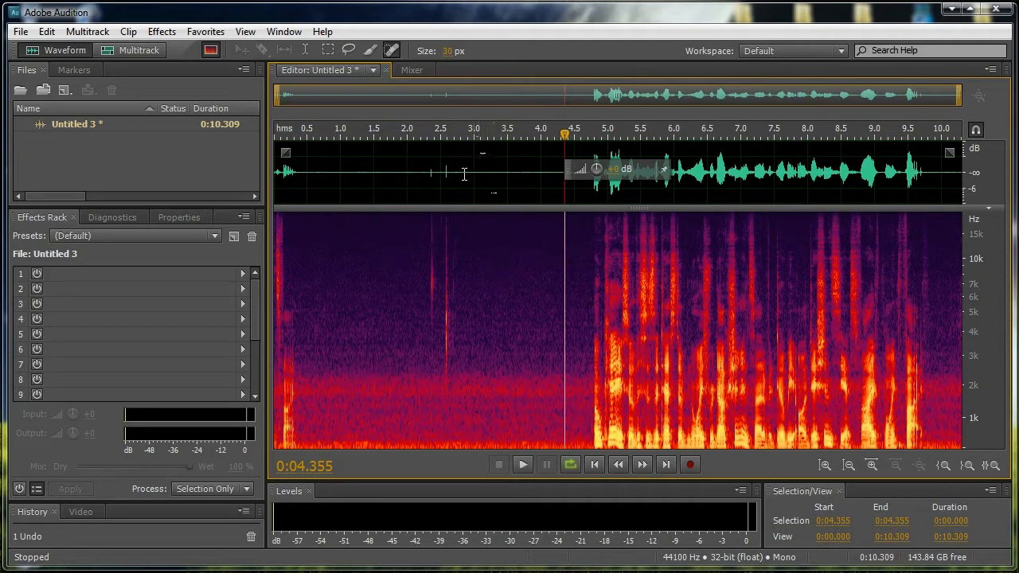
pyautogui.moveTo(463, 173); pyautogui.dragTo(573, 181)
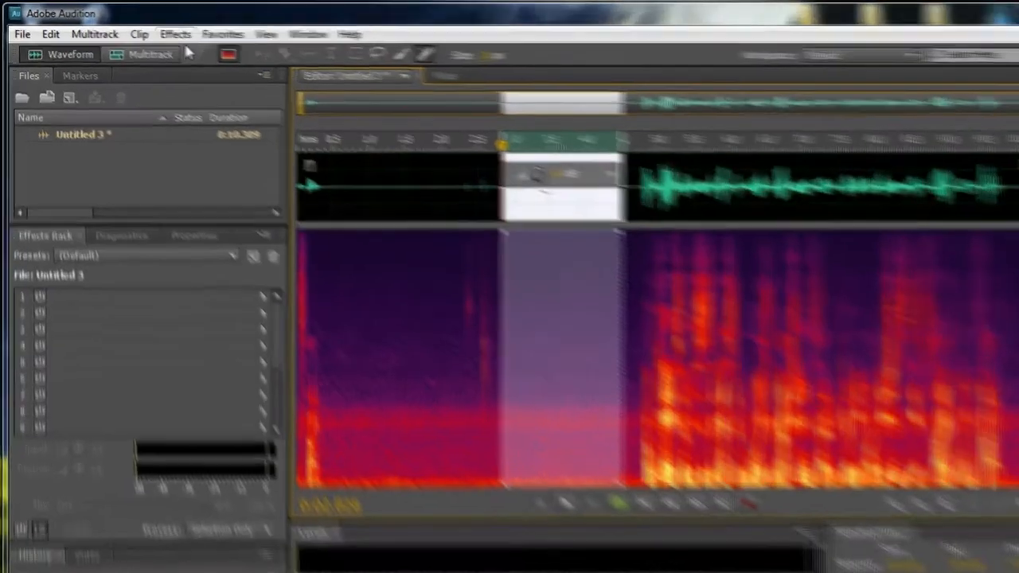
pyautogui.click(162, 31)
pyautogui.moveTo(209, 305)
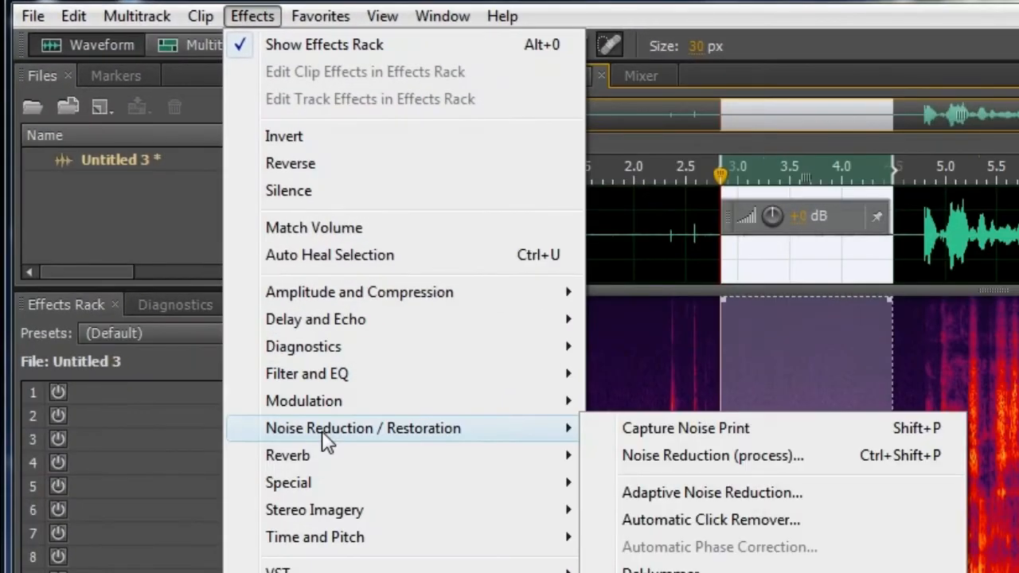
pyautogui.click(601, 430)
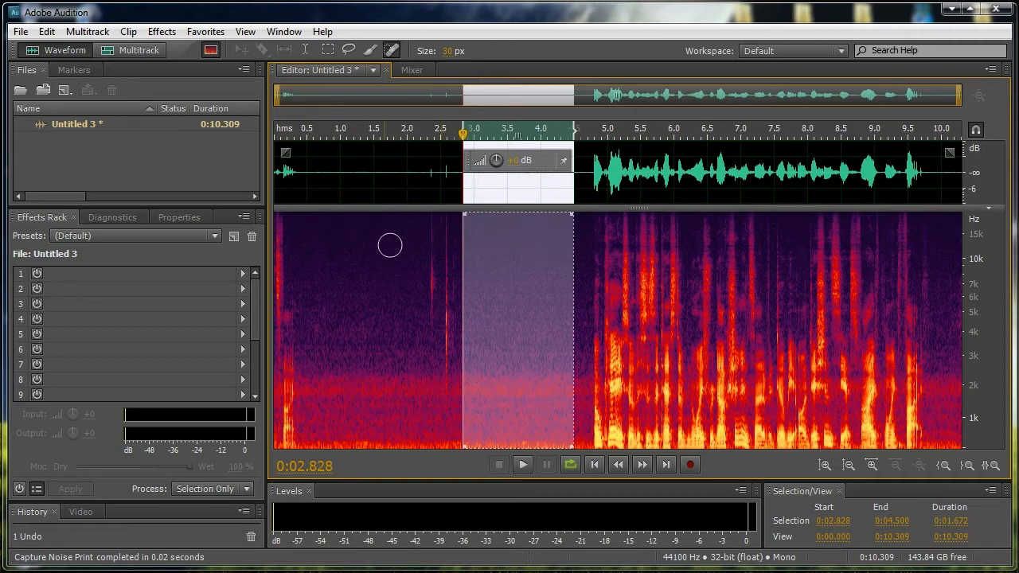
# - Clear the selection, open the Noise Reduction (process) effect, and try a noise reduction amount of 47% before restoring 100%
pyautogui.click(392, 169)
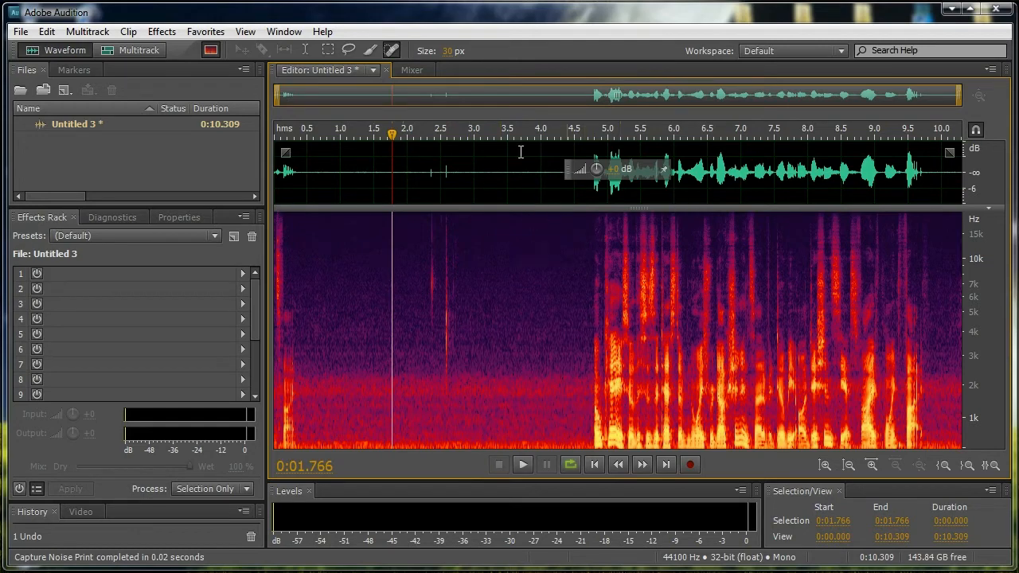
pyautogui.click(162, 32)
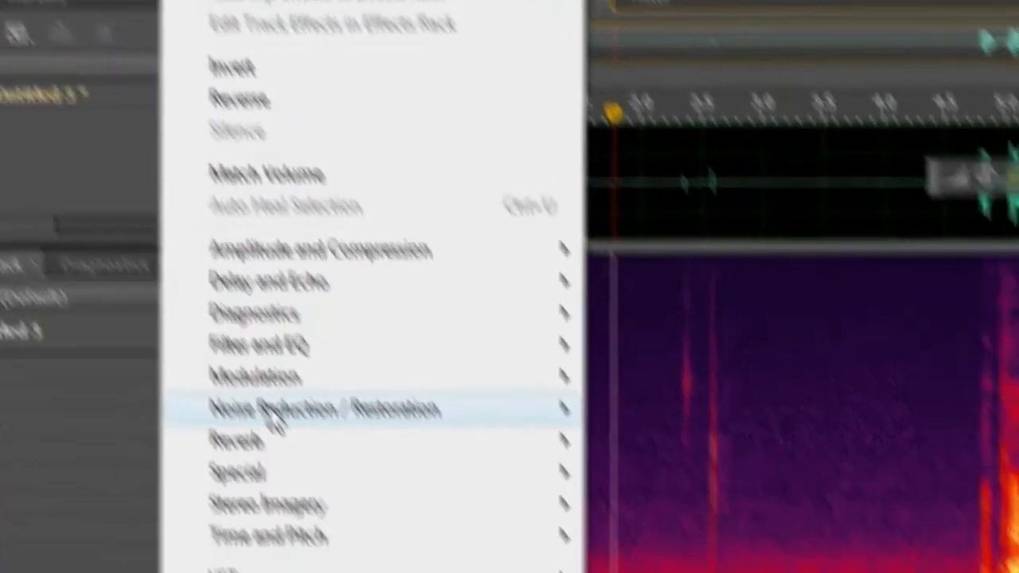
pyautogui.moveTo(375, 545)
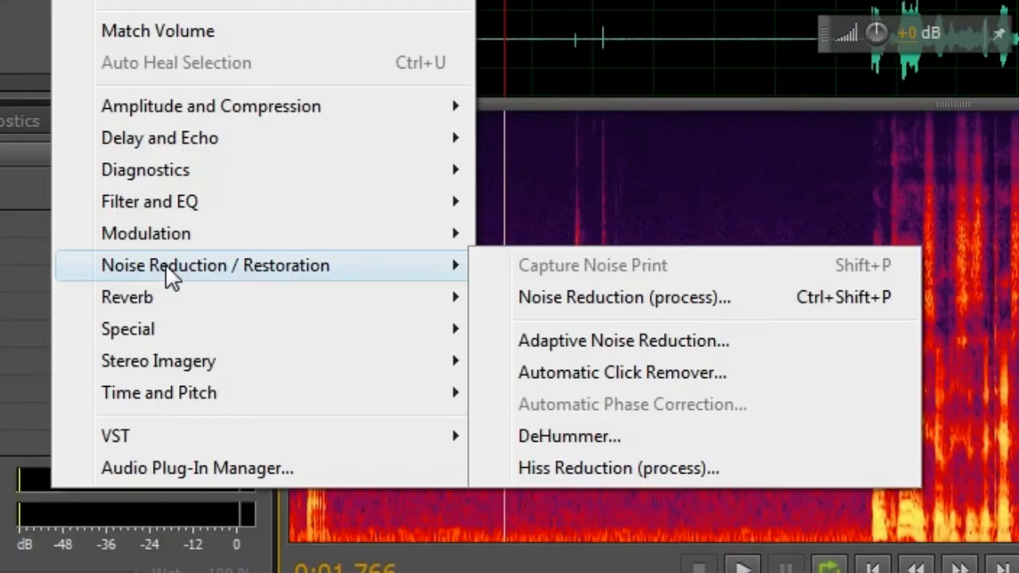
pyautogui.click(552, 314)
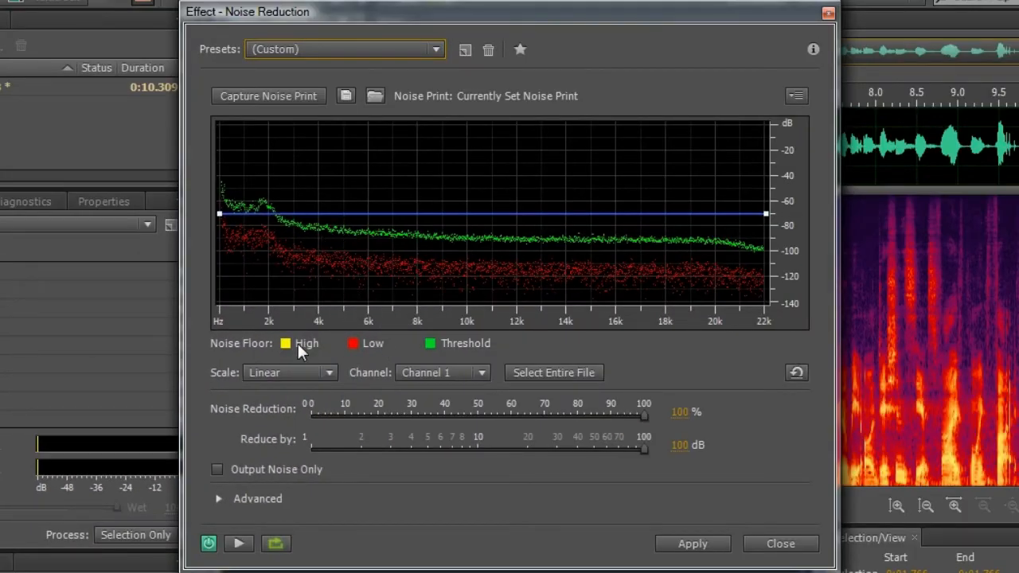
pyautogui.moveTo(638, 417); pyautogui.dragTo(469, 423)
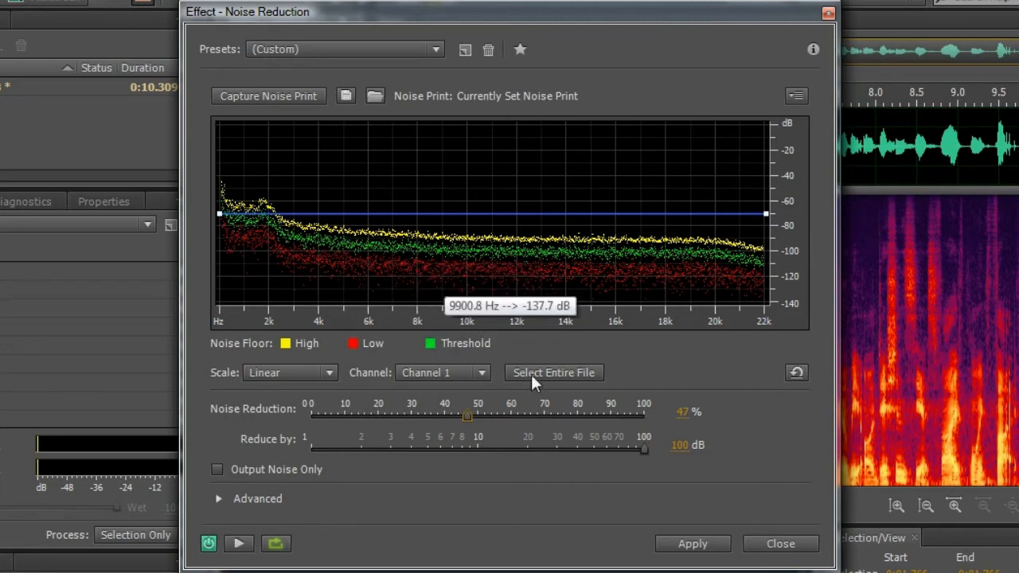
pyautogui.moveTo(469, 416); pyautogui.dragTo(651, 413)
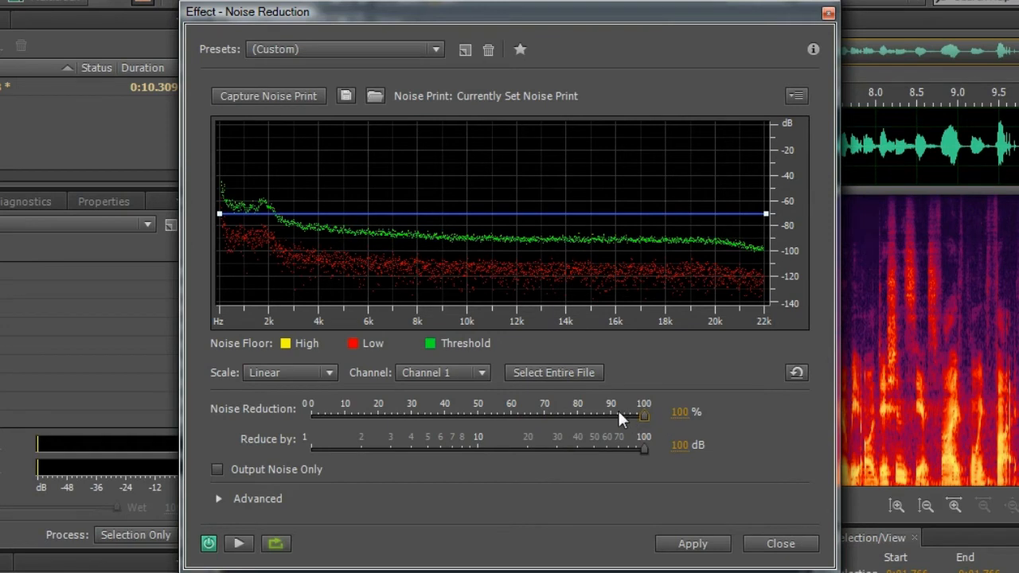
# - Preview the noise reduction on the entire file and close the effect without applying it
pyautogui.click(547, 373)
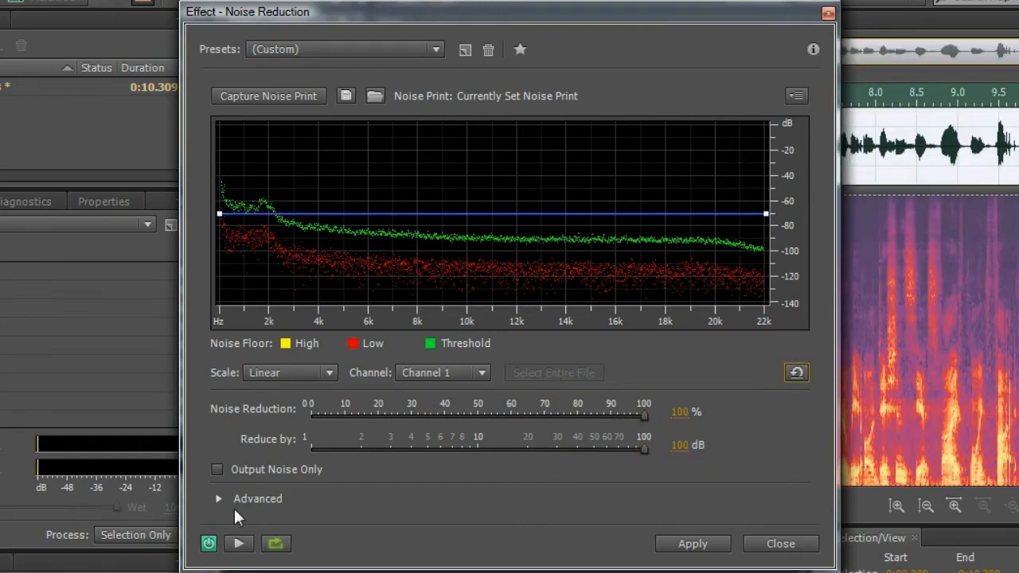
pyautogui.click(239, 544)
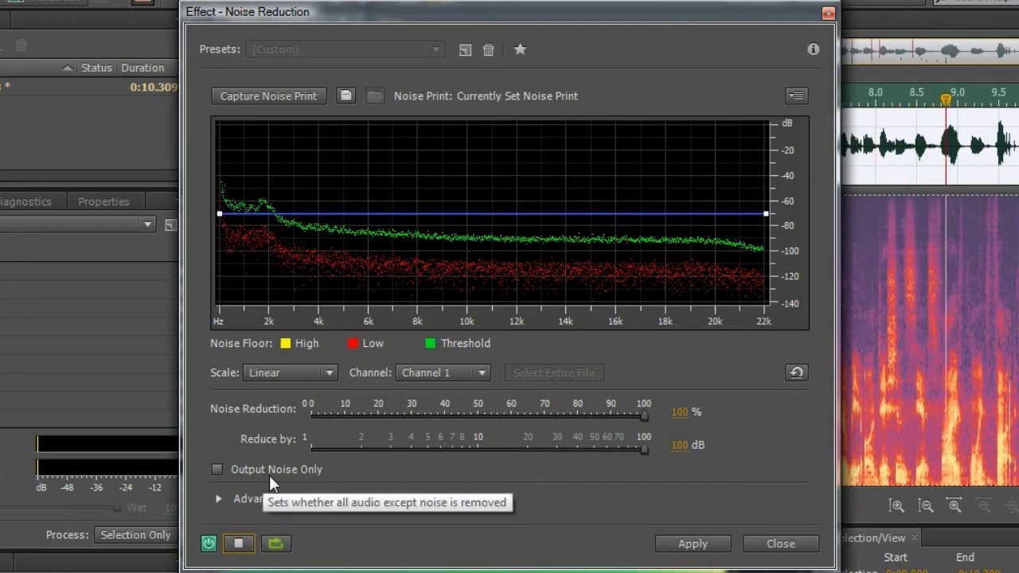
pyautogui.click(238, 542)
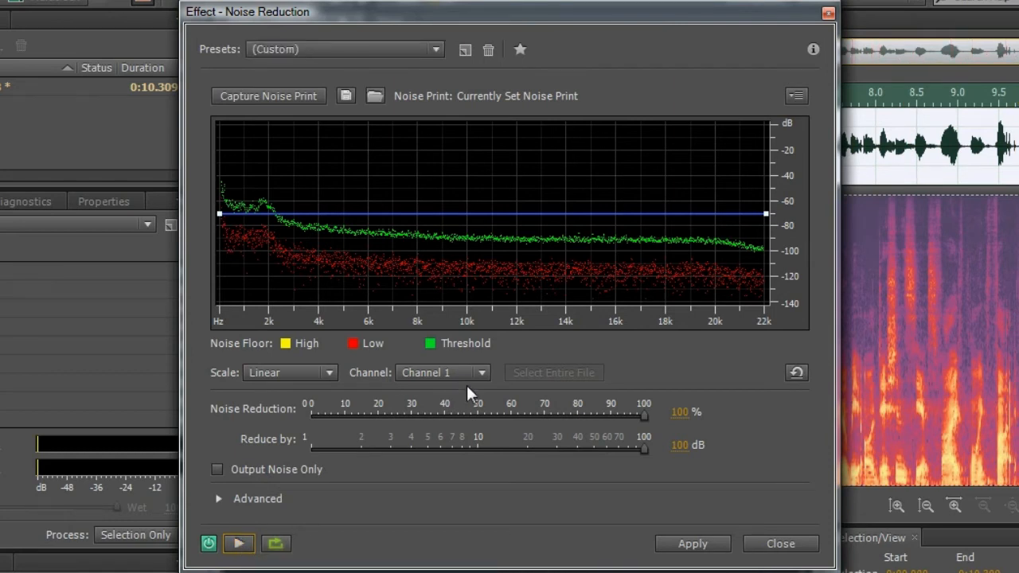
pyautogui.click(778, 543)
# - Select the first part of the speech, from 0:04.677 to about 0:07.000, and preview the Noise Reduction (process) effect on it
pyautogui.click(627, 156)
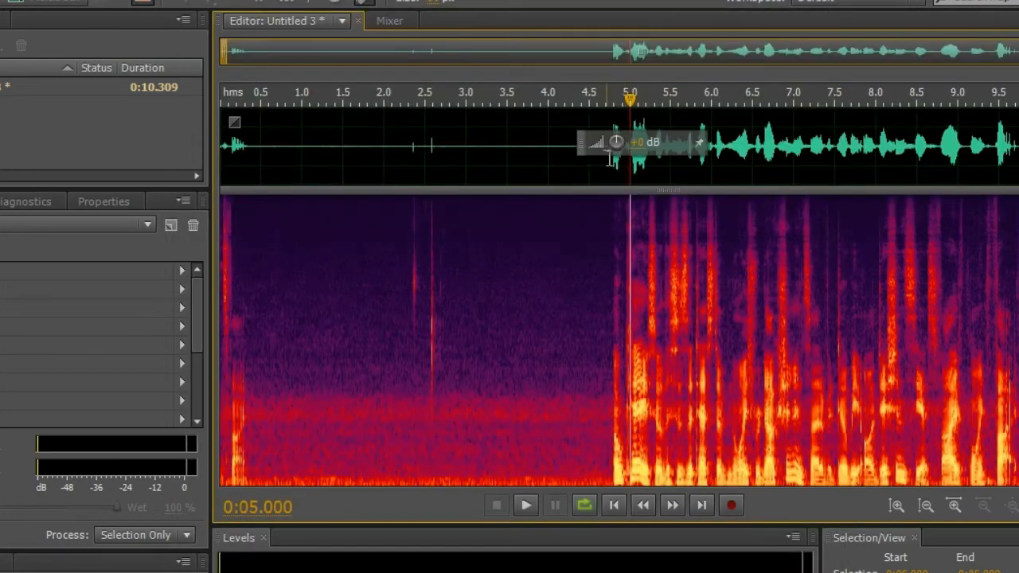
pyautogui.moveTo(793, 147); pyautogui.dragTo(603, 152)
pyautogui.click(89, 2)
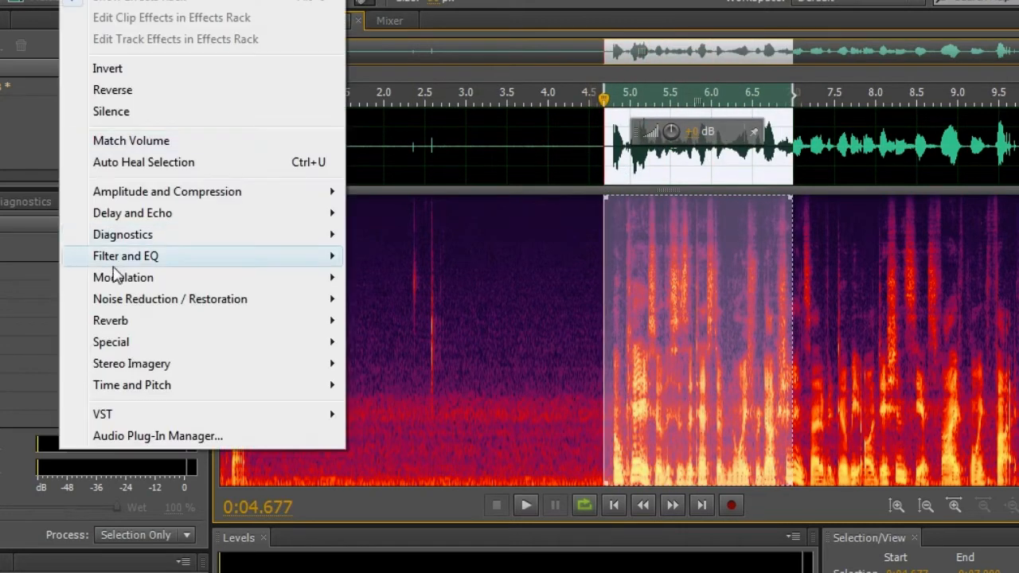
pyautogui.moveTo(132, 300)
pyautogui.click(439, 319)
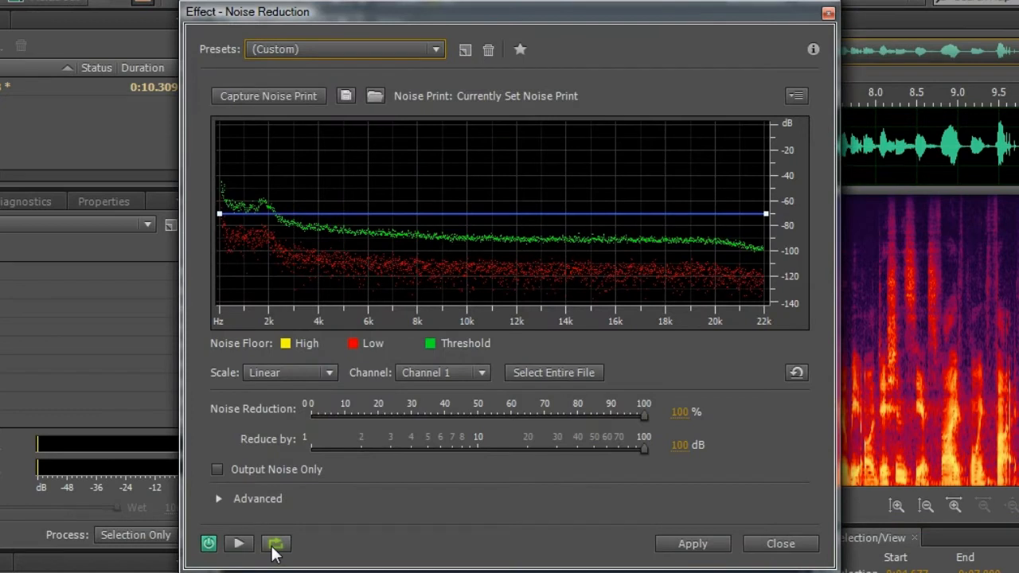
pyautogui.click(242, 547)
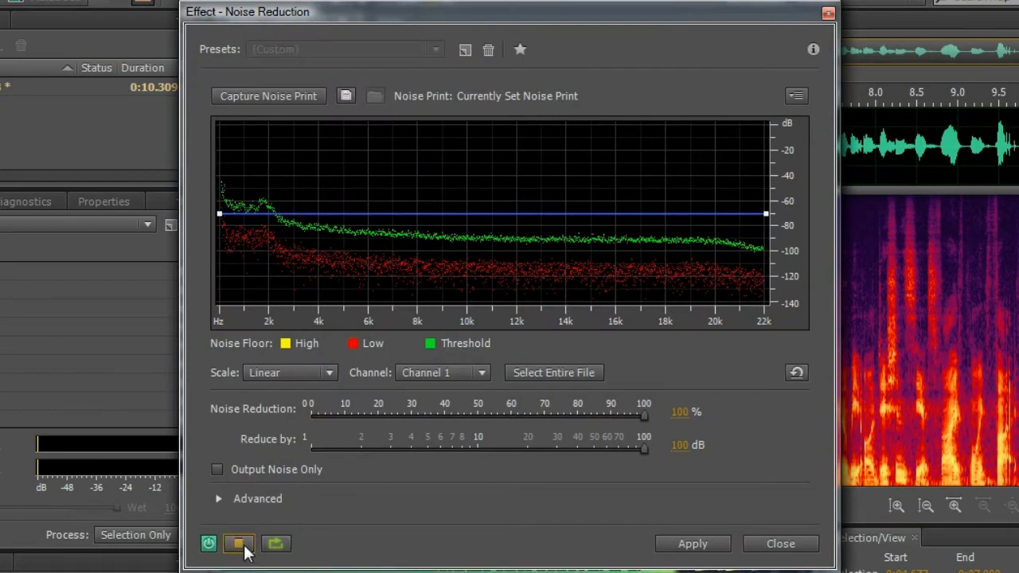
pyautogui.click(243, 548)
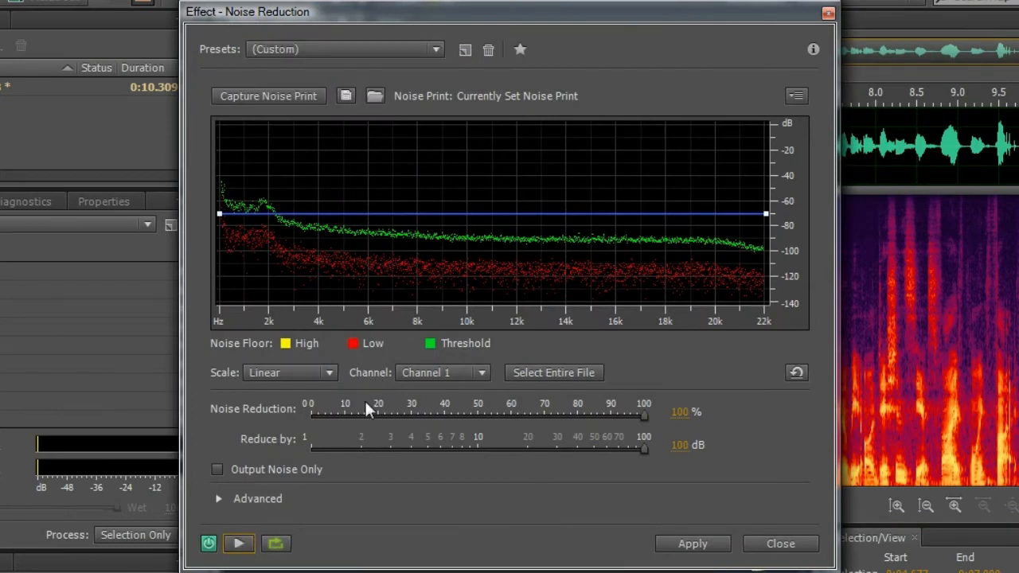
# - Preview the selected speech with the noise reduction bypassed for comparison, and switch the effect back on
pyautogui.click(208, 543)
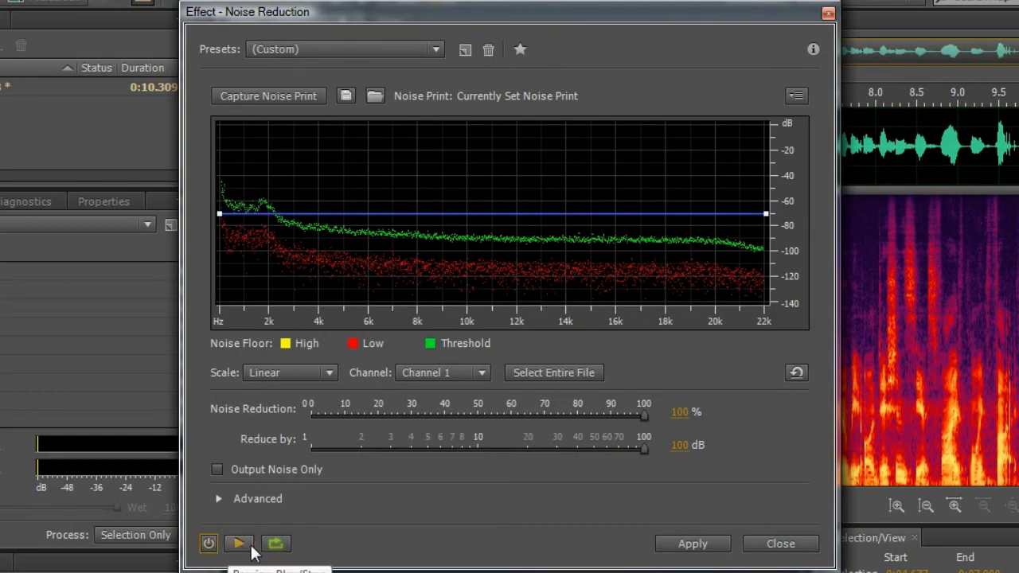
pyautogui.click(252, 547)
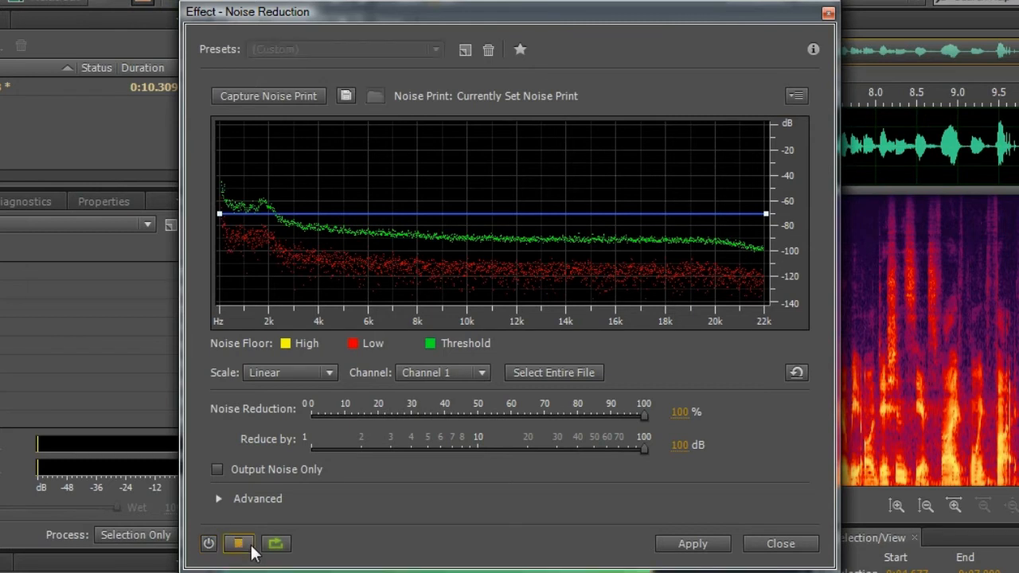
pyautogui.click(246, 548)
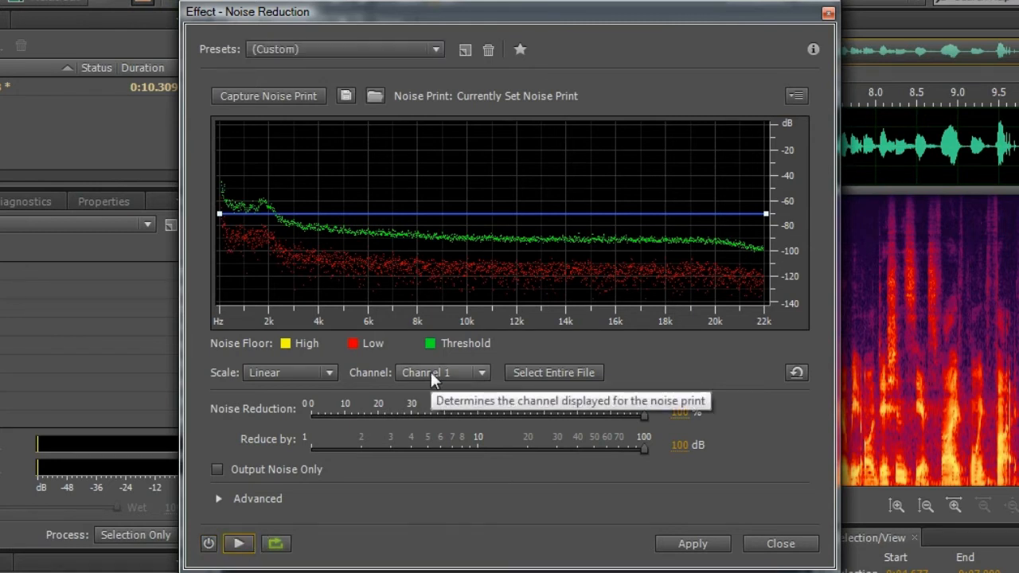
pyautogui.click(209, 542)
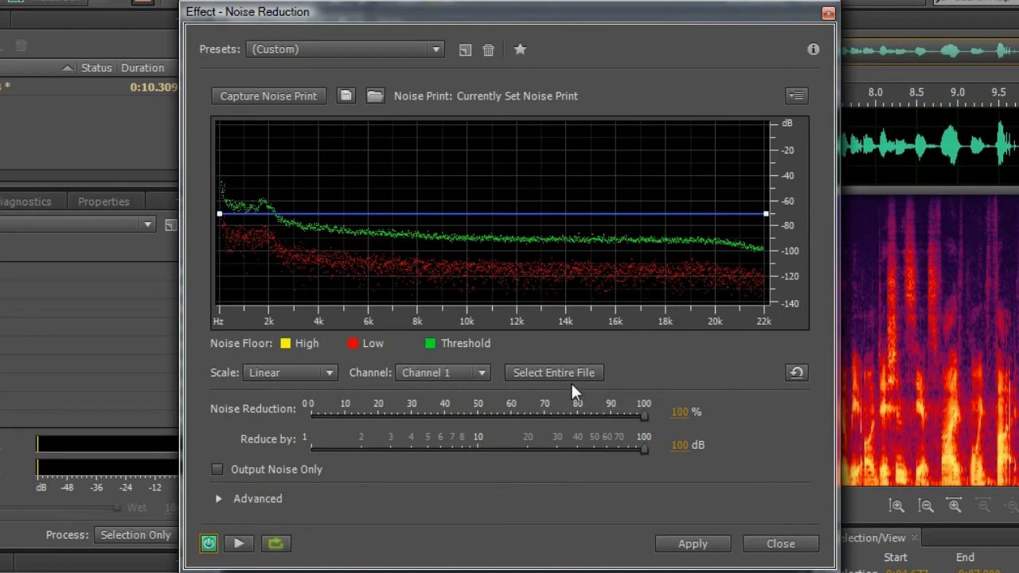
# - Apply the noise reduction at 100% and 100 dB to the entire file and clear the selection
pyautogui.click(579, 377)
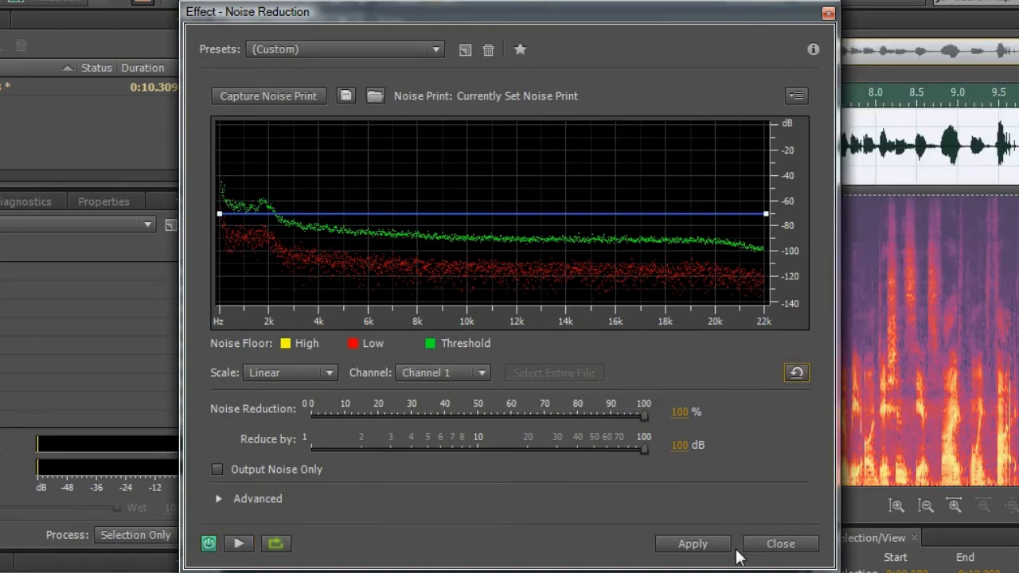
pyautogui.click(701, 545)
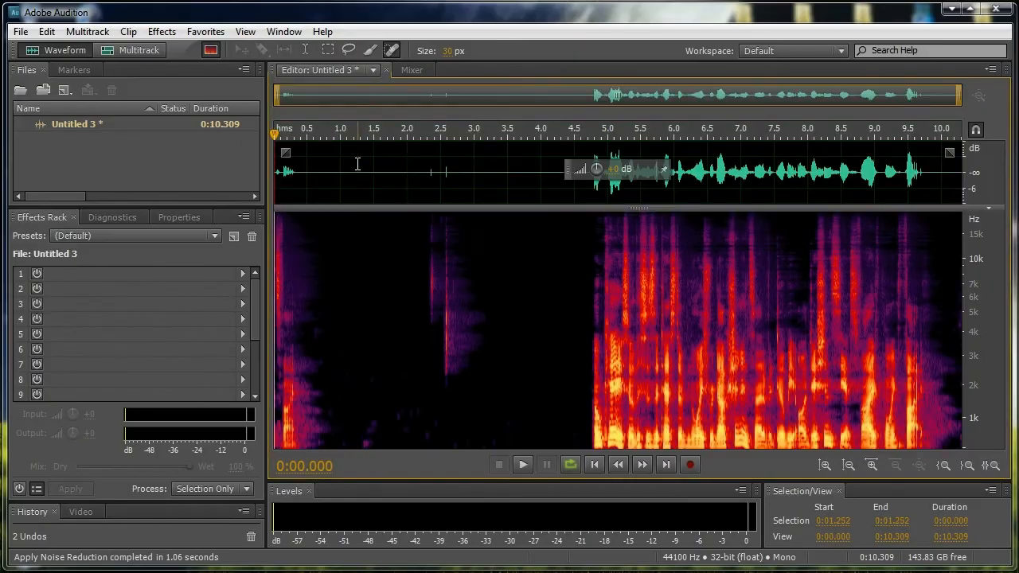
pyautogui.click(357, 164)
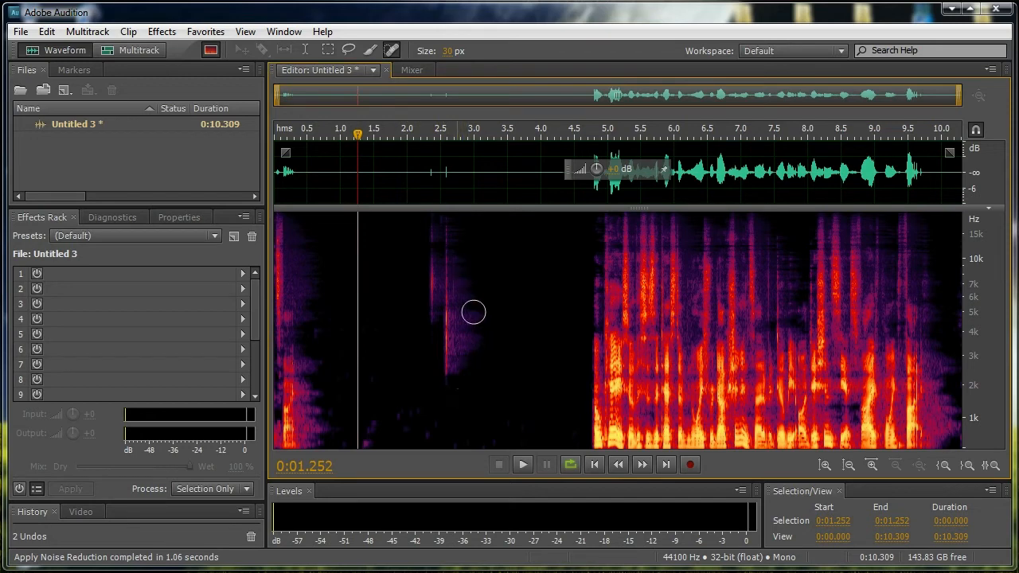
# - Play the noise-reduced quiet section from 0:02.326 and stop before the speech, at about 0:03.5
pyautogui.click(428, 172)
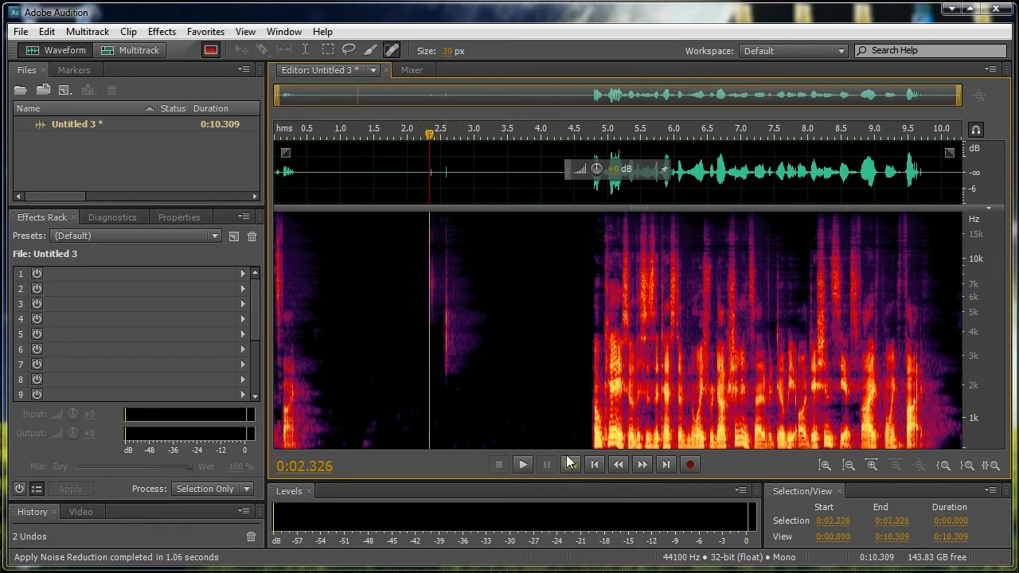
pyautogui.click(525, 464)
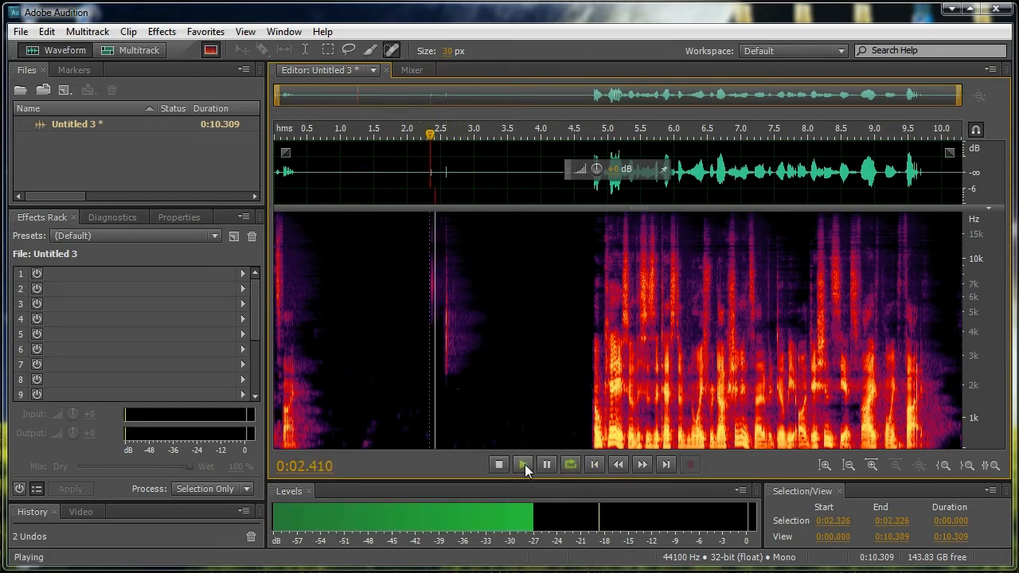
pyautogui.click(498, 464)
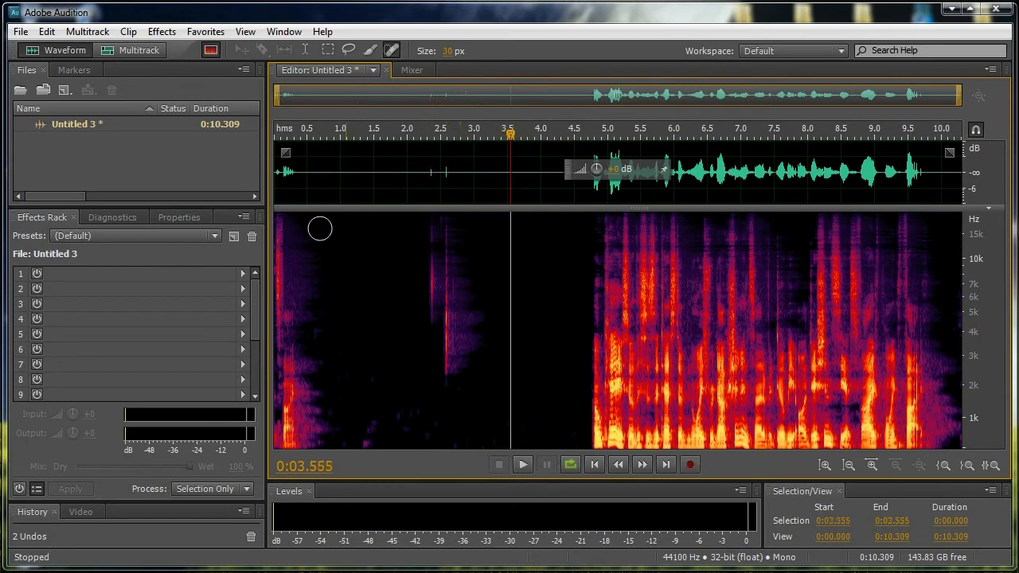
# - Play the cleaned recording from the beginning to about 0:07.1, and move the playhead to about 0:03.3 in the silent section
pyautogui.moveTo(280, 168); pyautogui.dragTo(294, 134)
pyautogui.click(328, 186)
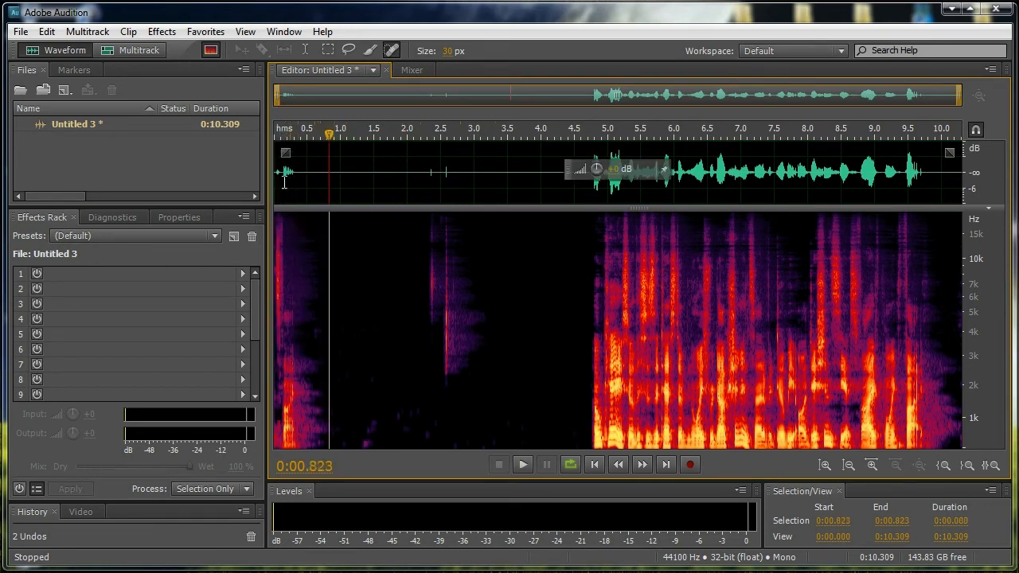
pyautogui.click(275, 179)
pyautogui.click(522, 463)
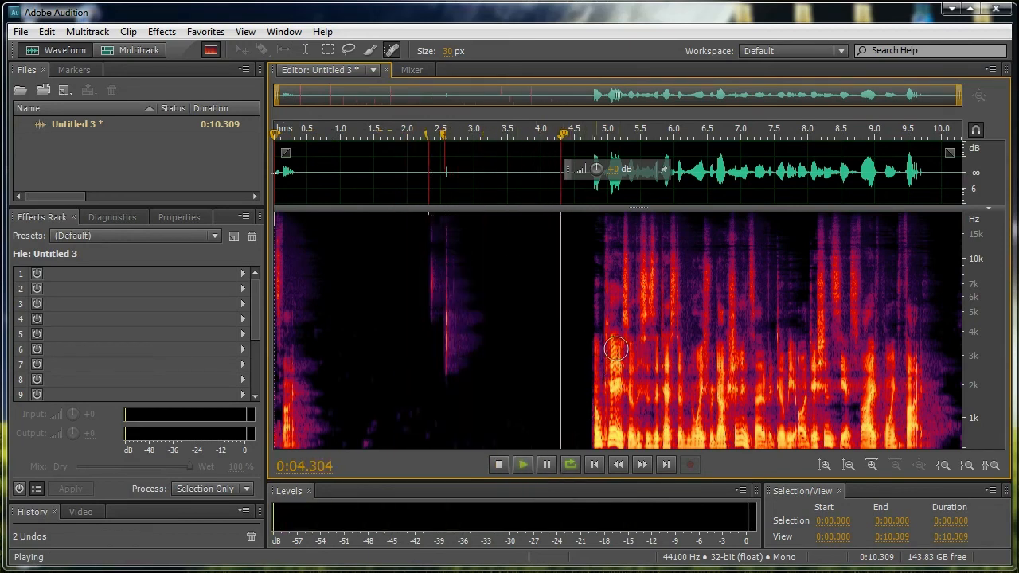
pyautogui.click(498, 464)
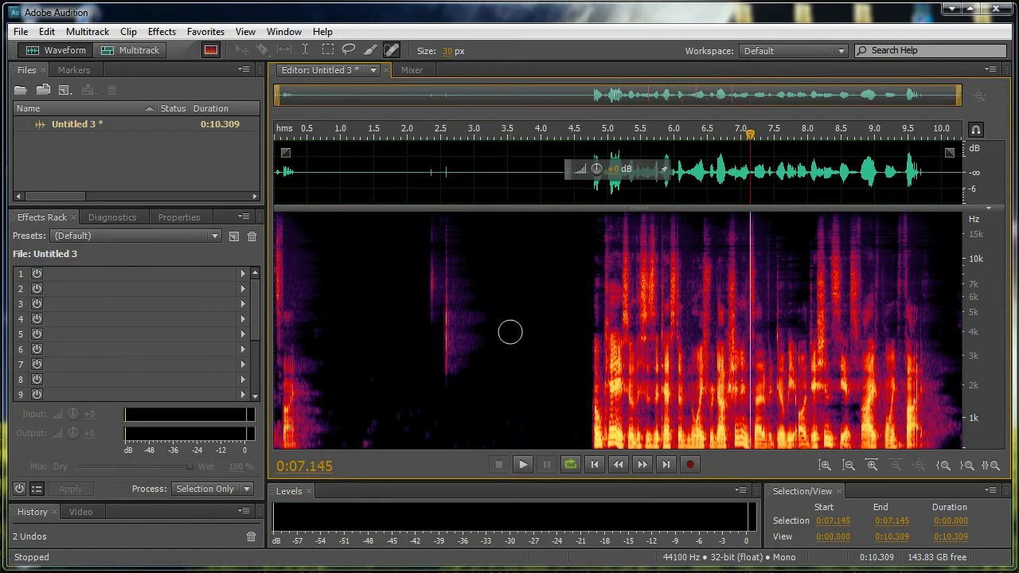
pyautogui.click(493, 151)
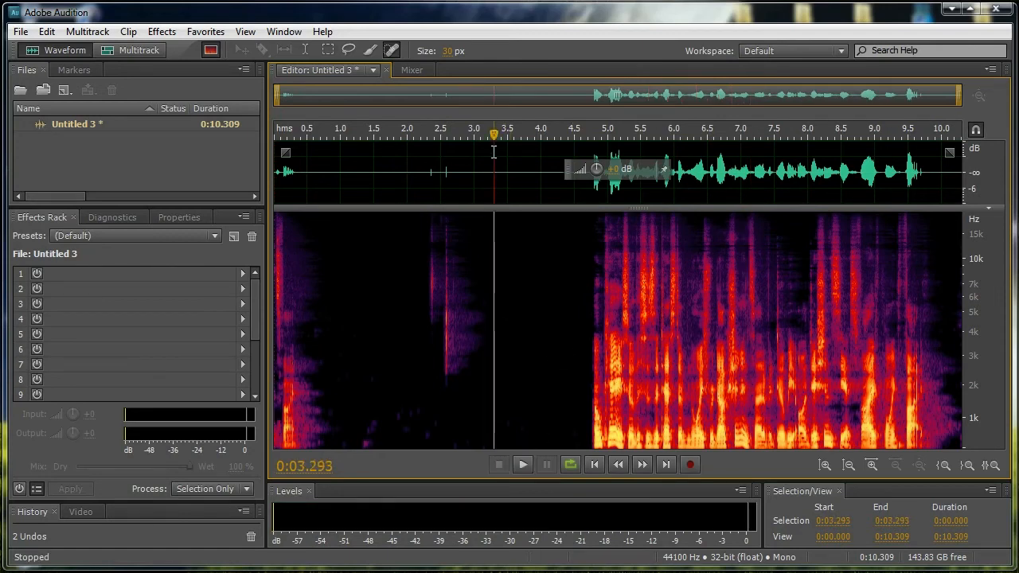